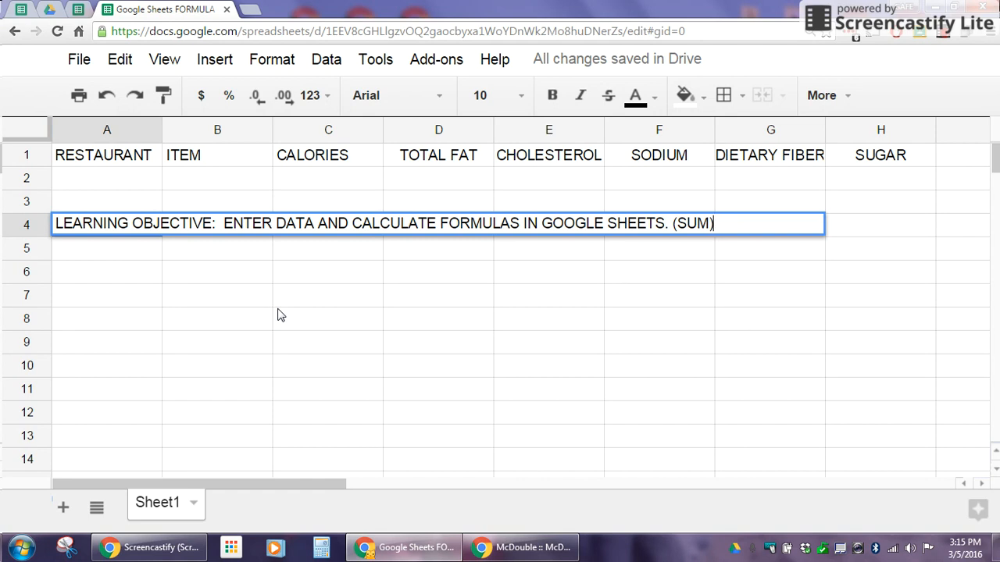
Step: Discard the learning objective text being entered in A4 and go through the row 1 headings from RESTAURANT to SUGAR
{"action": "key", "text": "Escape"}
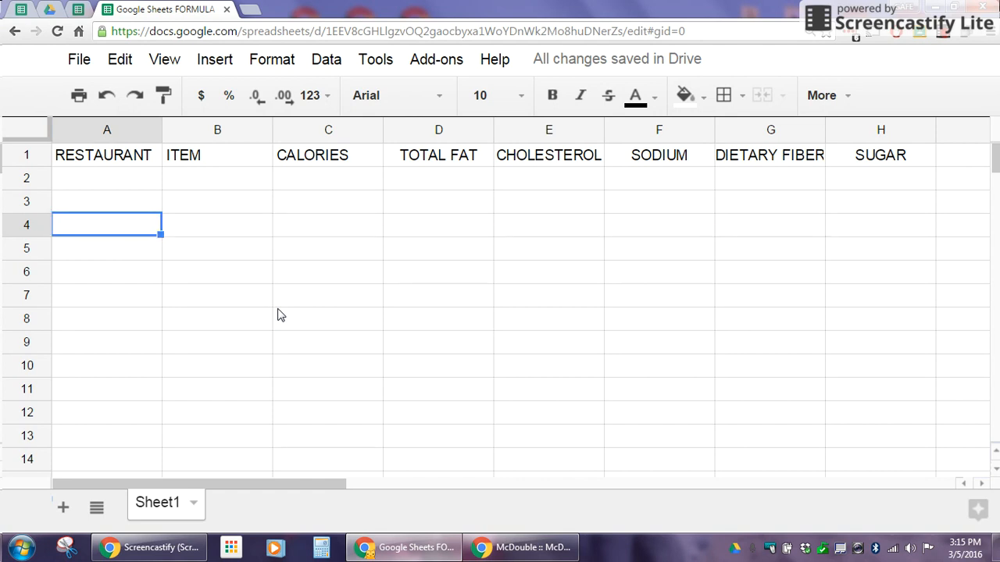
{"action": "left_click", "coordinate": [132, 160]}
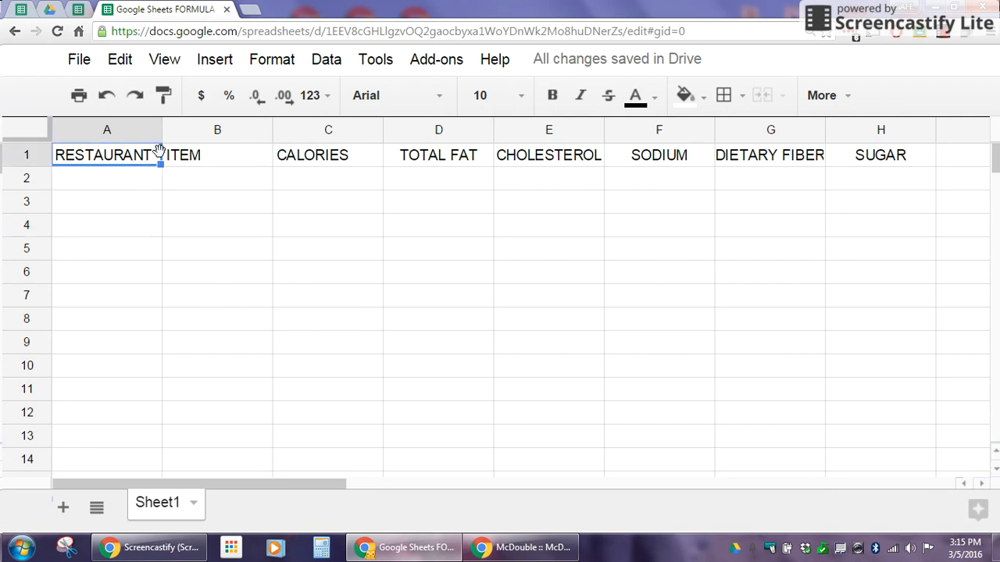
{"action": "left_click", "coordinate": [211, 161]}
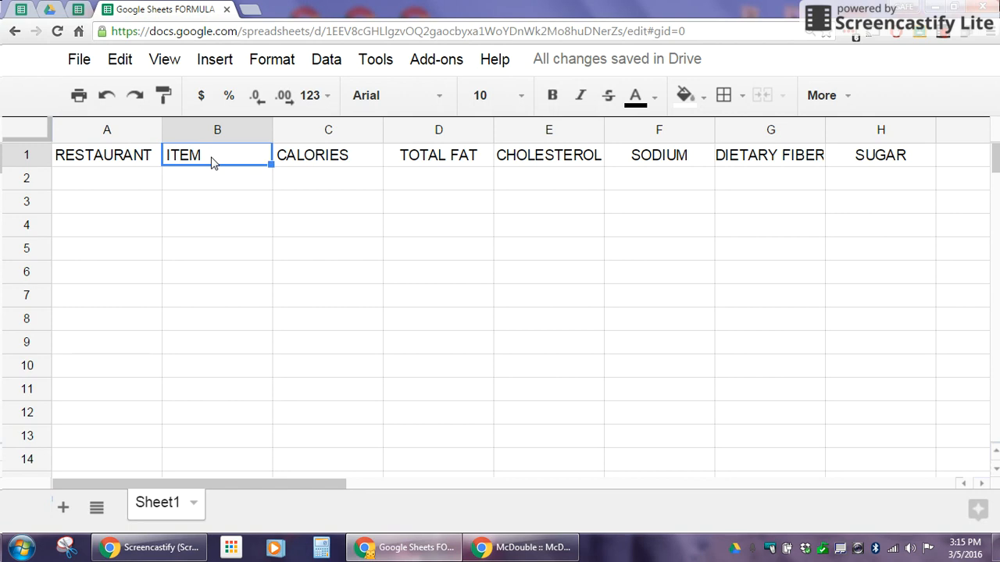
{"action": "left_click", "coordinate": [337, 162]}
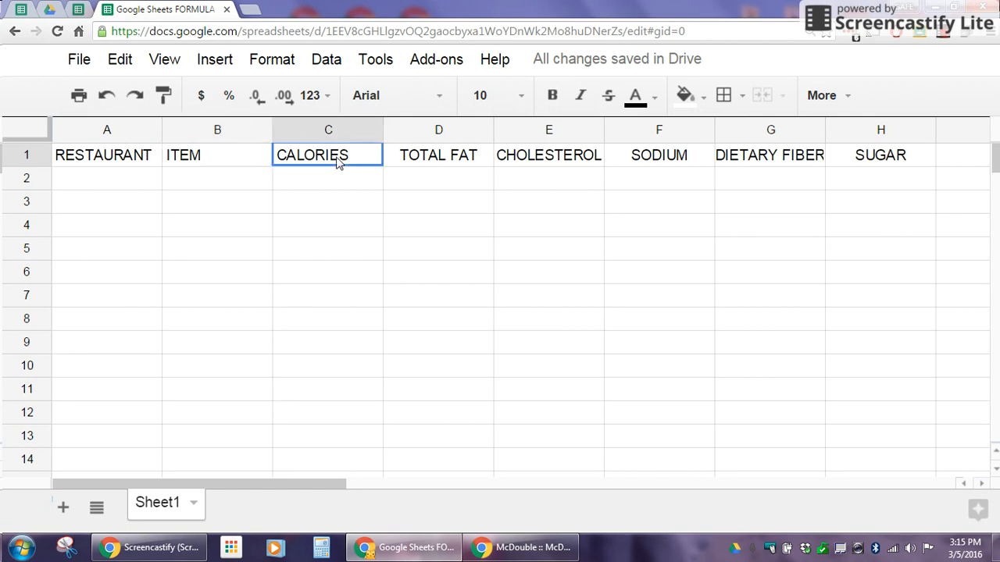
{"action": "left_click", "coordinate": [430, 164]}
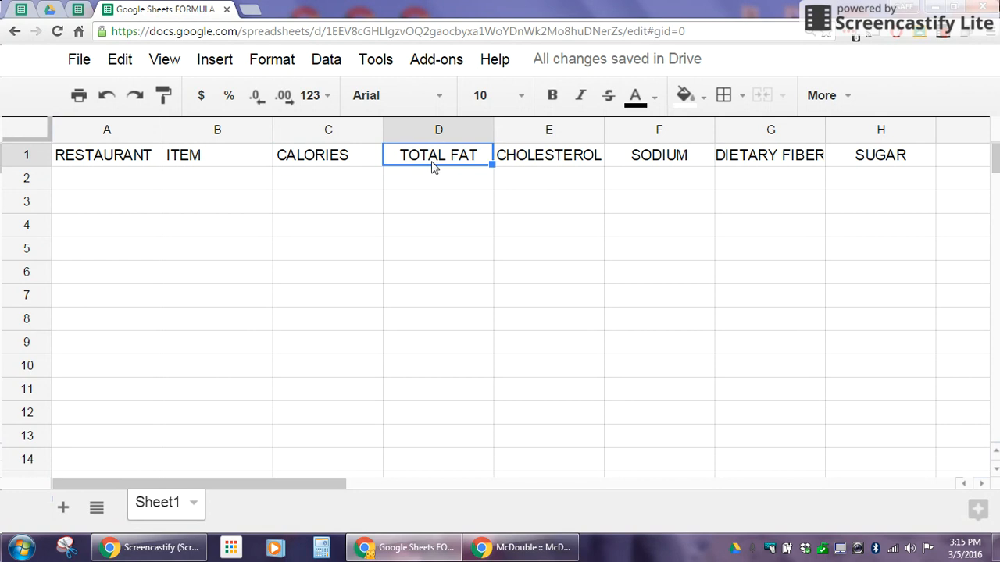
{"action": "left_click", "coordinate": [527, 167]}
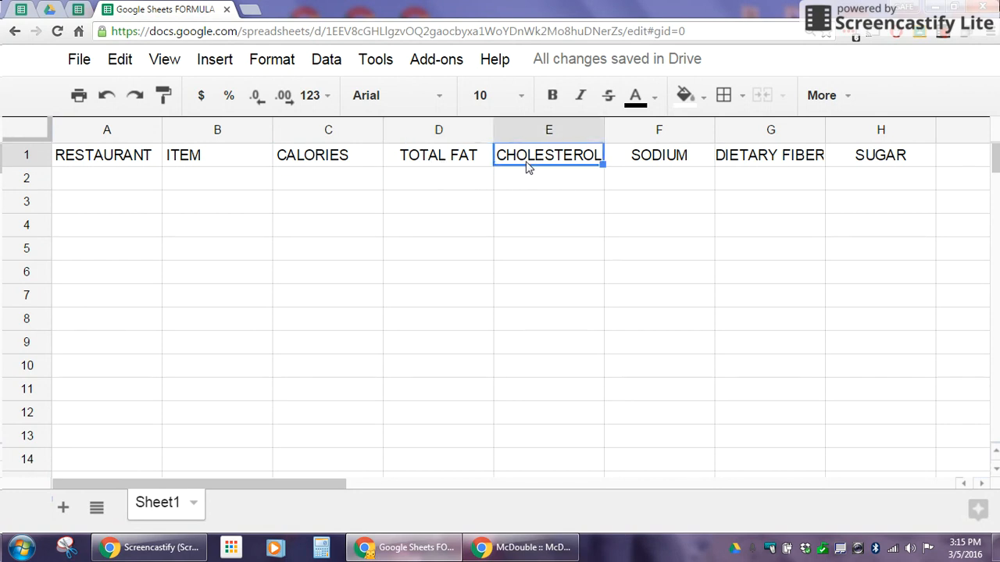
{"action": "left_click", "coordinate": [626, 159]}
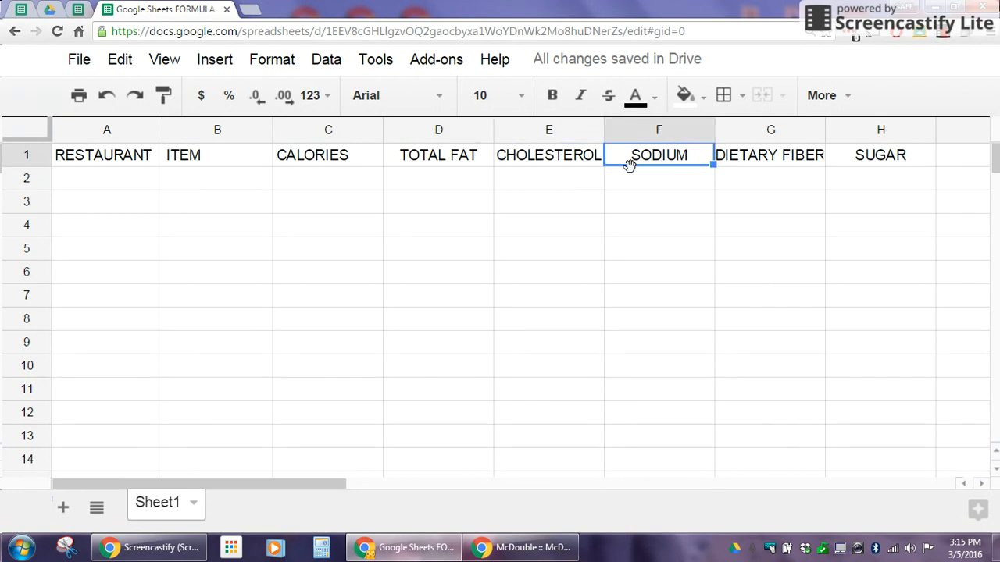
{"action": "left_click", "coordinate": [761, 157]}
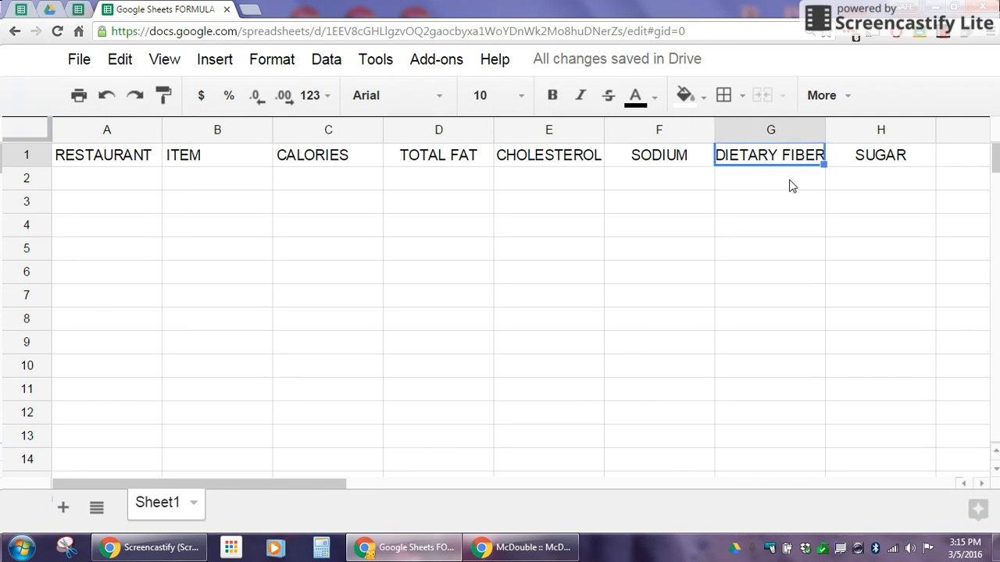
{"action": "left_click", "coordinate": [843, 163]}
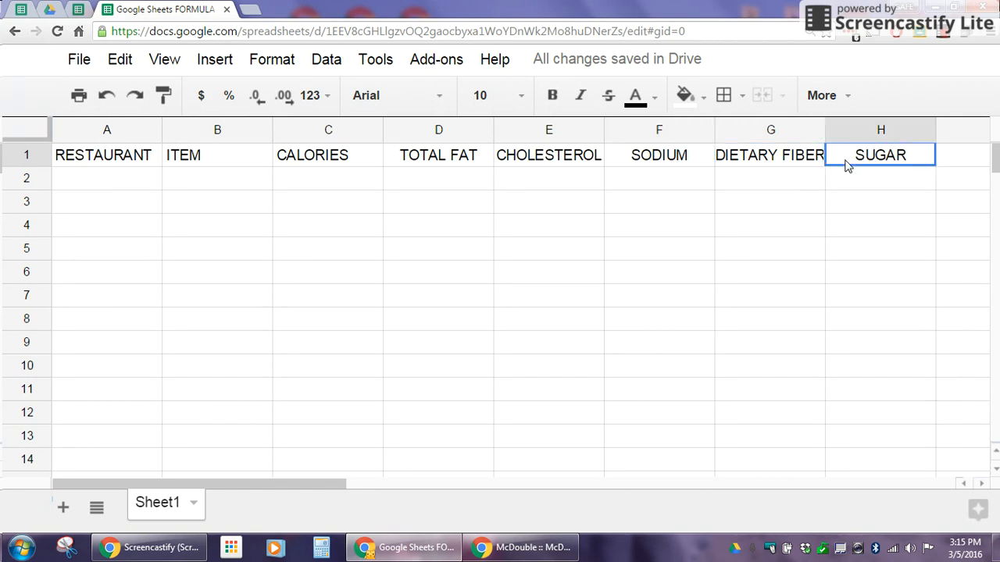
Step: Change the heading in H1 to SUGARS
{"action": "double_click", "coordinate": [908, 154]}
{"action": "type", "text": "s"}
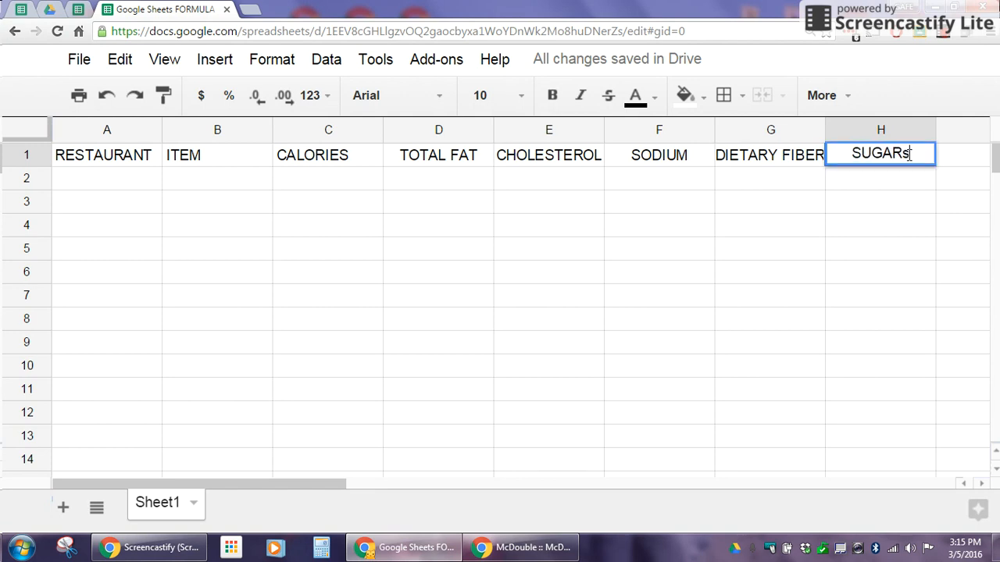
{"action": "key", "text": "BackSpace"}
{"action": "type", "text": "S"}
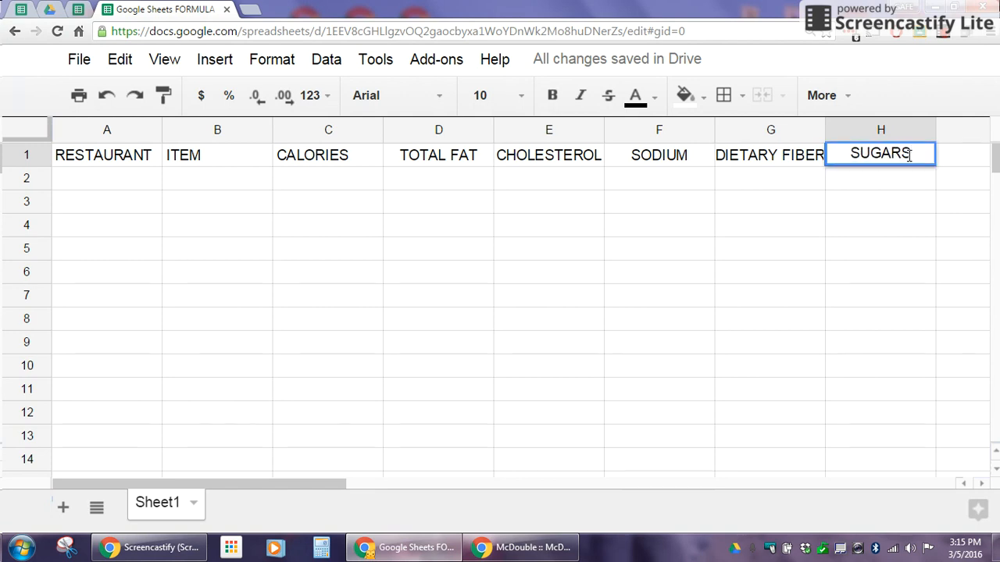
{"action": "left_click", "coordinate": [812, 202]}
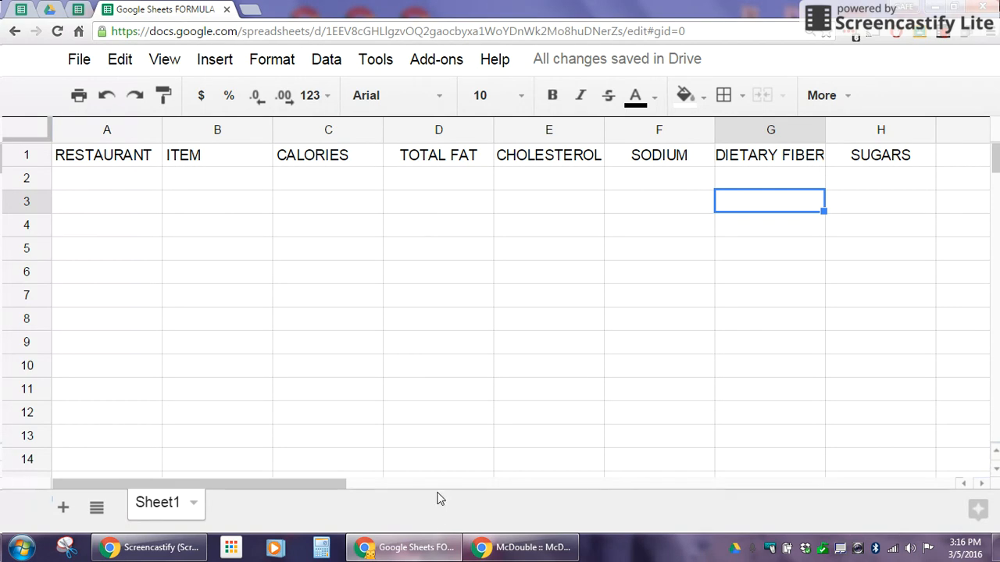
Step: Switch to the McDonald's McDouble page, examine its expanded nutrition and ingredients information, and return to the spreadsheet
{"action": "left_click", "coordinate": [494, 549]}
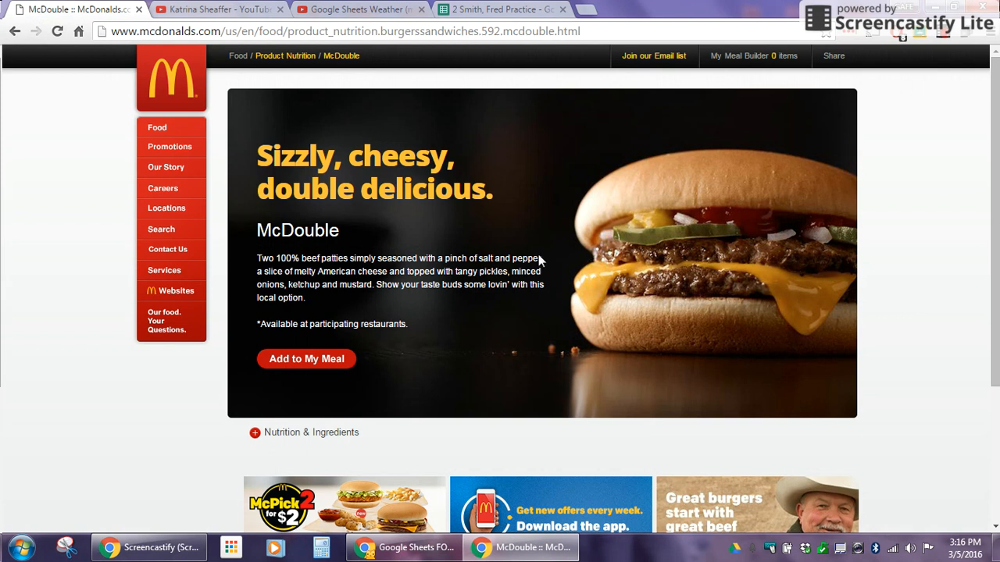
{"action": "mouse_move", "coordinate": [186, 135]}
{"action": "left_click", "coordinate": [257, 438]}
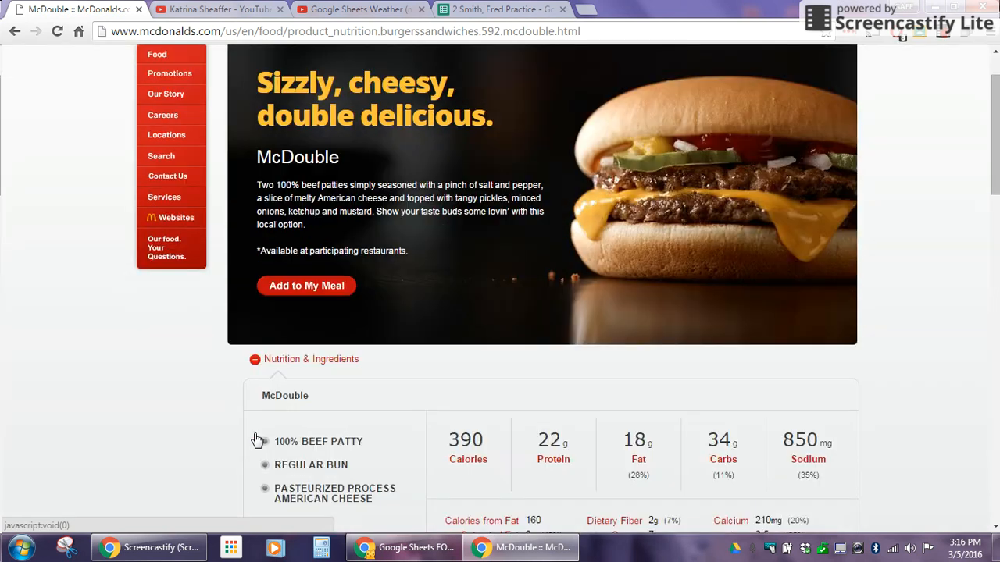
{"action": "scroll", "coordinate": [256, 440], "scroll_direction": "down", "scroll_amount": 3}
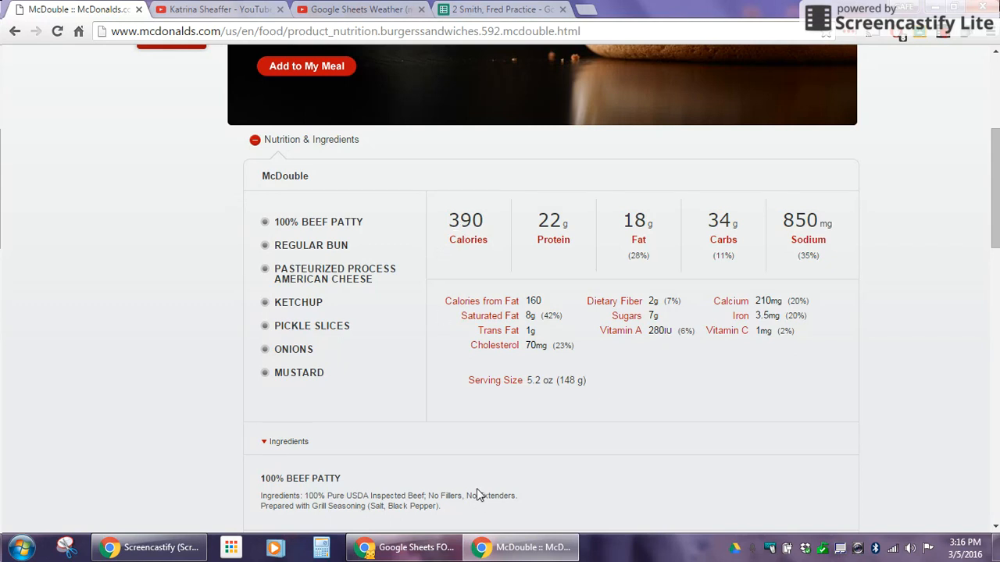
{"action": "mouse_move", "coordinate": [514, 556]}
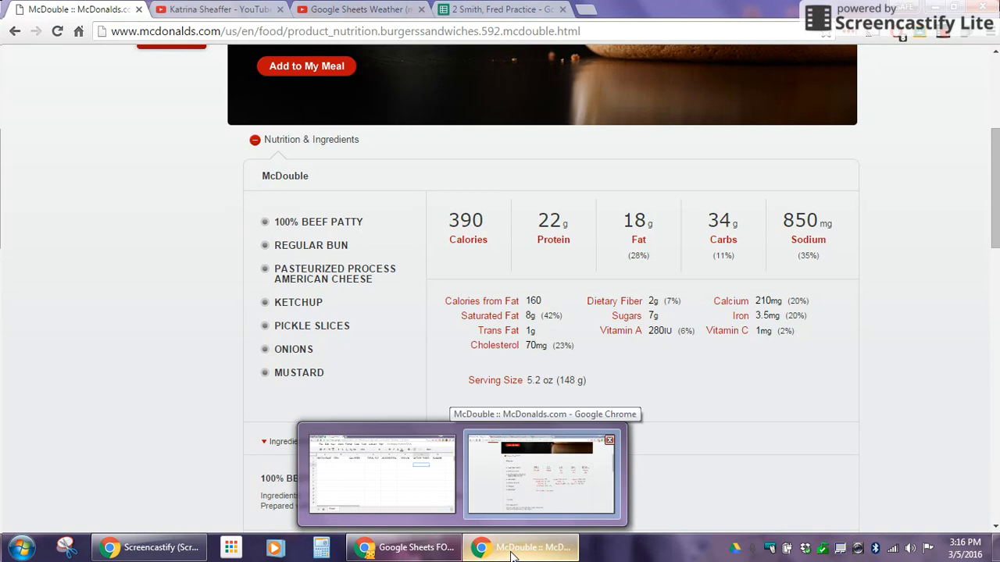
{"action": "scroll", "coordinate": [513, 327], "scroll_direction": "up", "scroll_amount": 4}
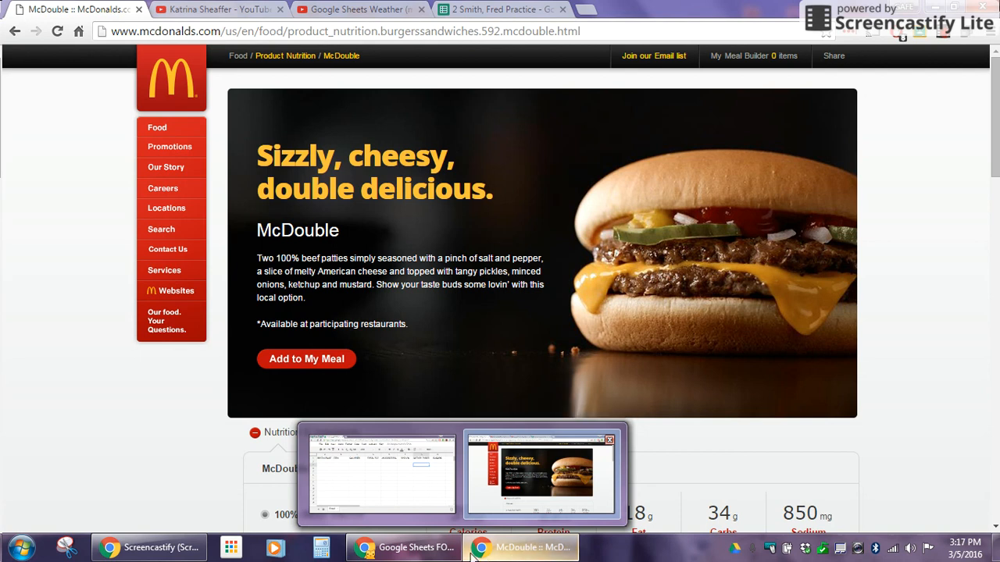
{"action": "left_click", "coordinate": [417, 552]}
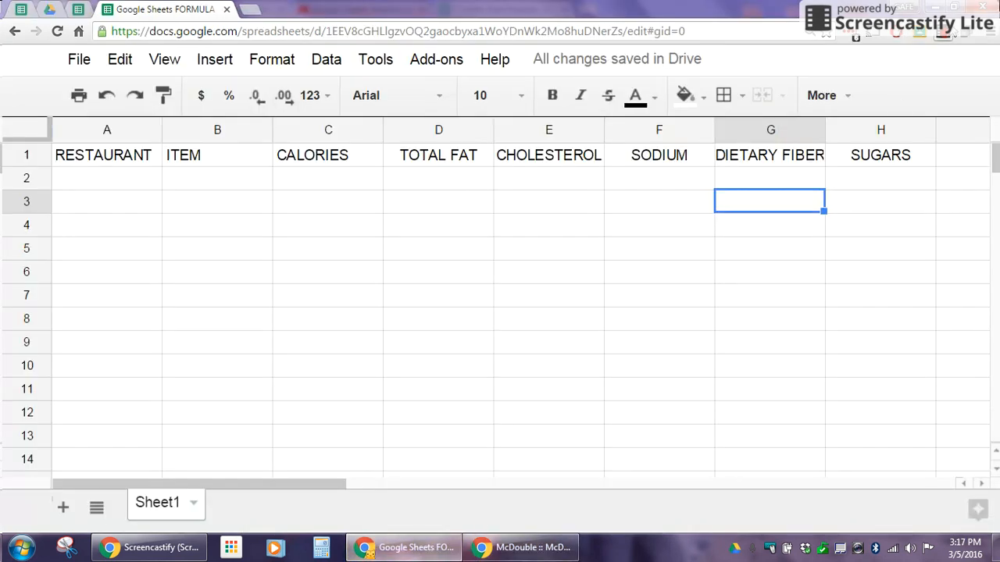
{"action": "left_click", "coordinate": [943, 36]}
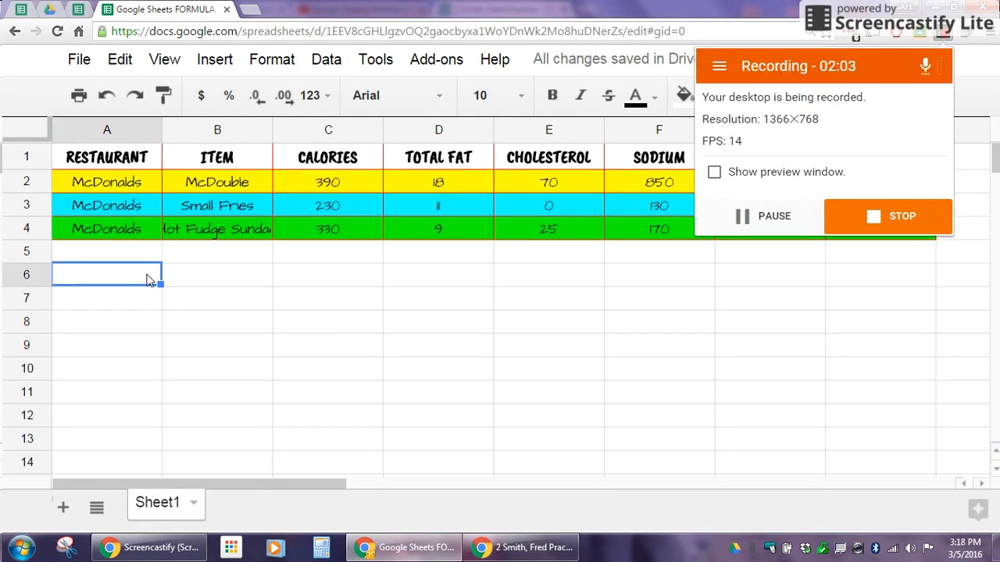
{"action": "left_click", "coordinate": [148, 280]}
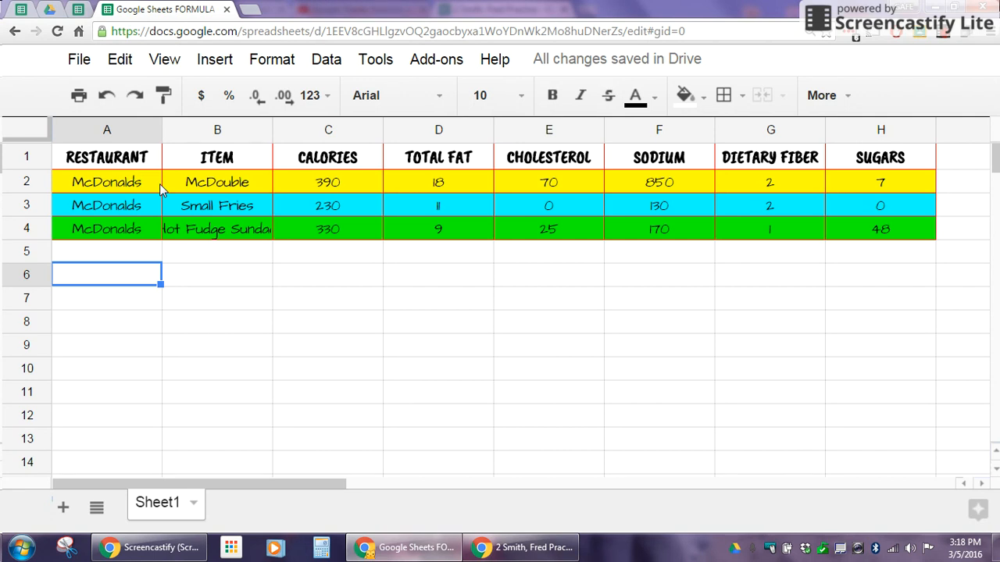
Step: Set the text color of the headings in A1:H1 to red
{"action": "left_click_drag", "start_coordinate": [109, 156], "coordinate": [859, 161]}
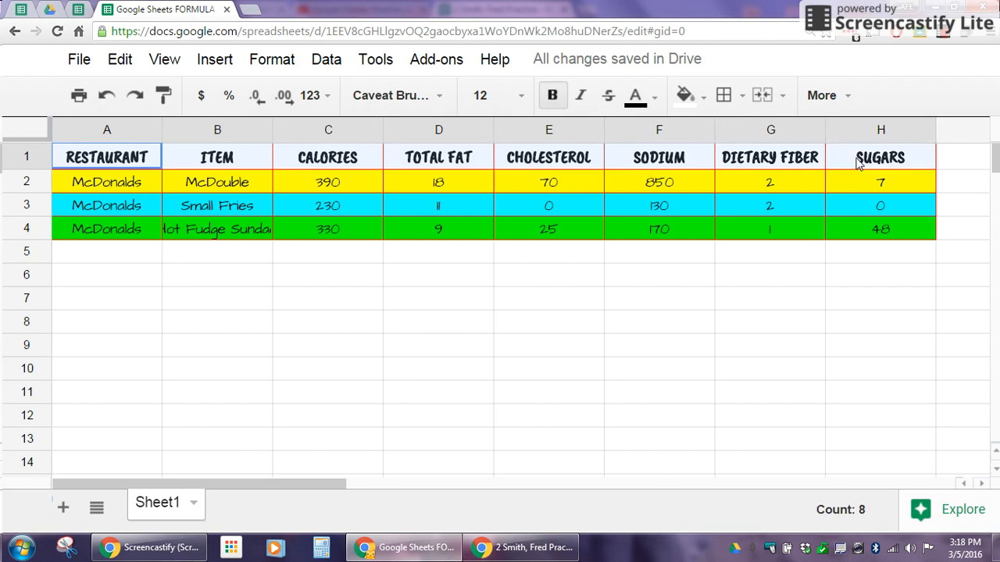
{"action": "left_click", "coordinate": [636, 96]}
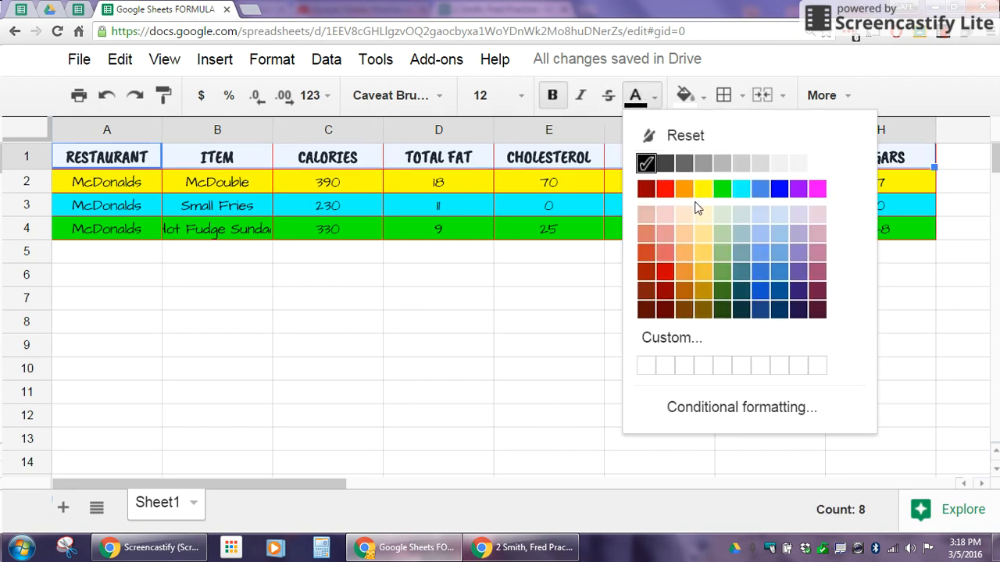
{"action": "left_click", "coordinate": [667, 194]}
{"action": "left_click", "coordinate": [549, 285]}
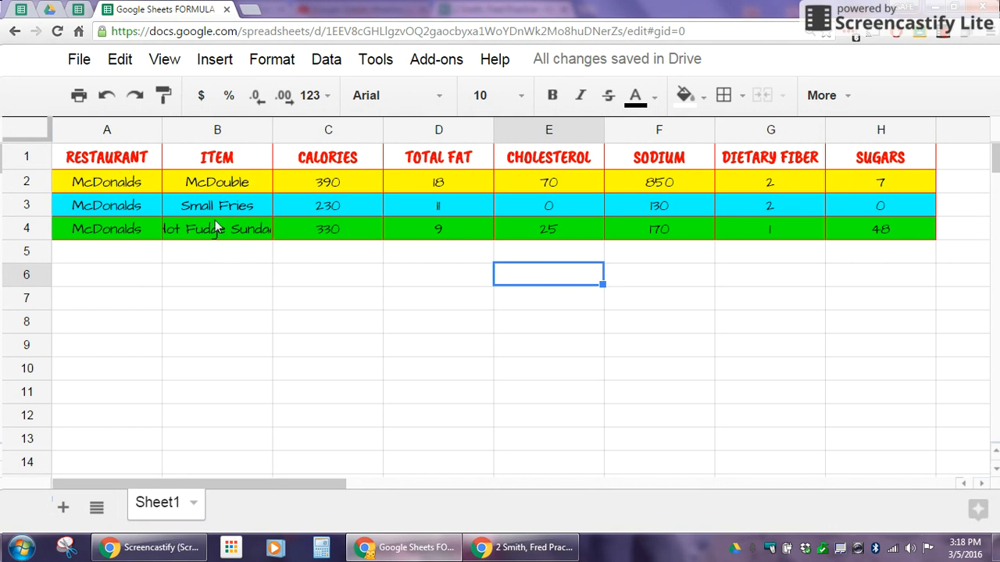
Step: Widen the ITEM column to show Hot Fudge Sundae in full and narrow the other columns from RESTAURANT to SUGARS to fit their headings
{"action": "left_click_drag", "start_coordinate": [269, 139], "coordinate": [292, 131]}
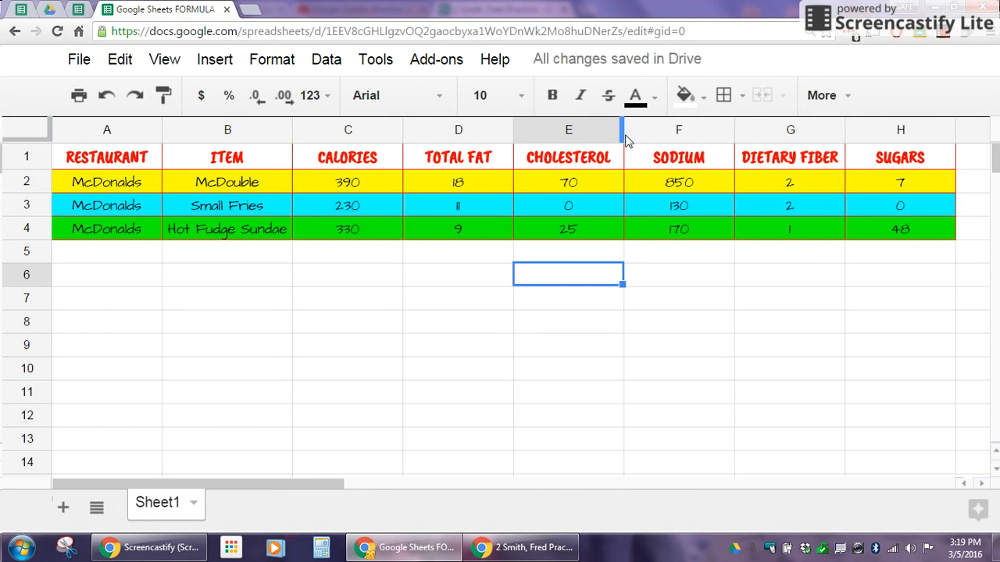
{"action": "left_click_drag", "start_coordinate": [728, 131], "coordinate": [682, 130]}
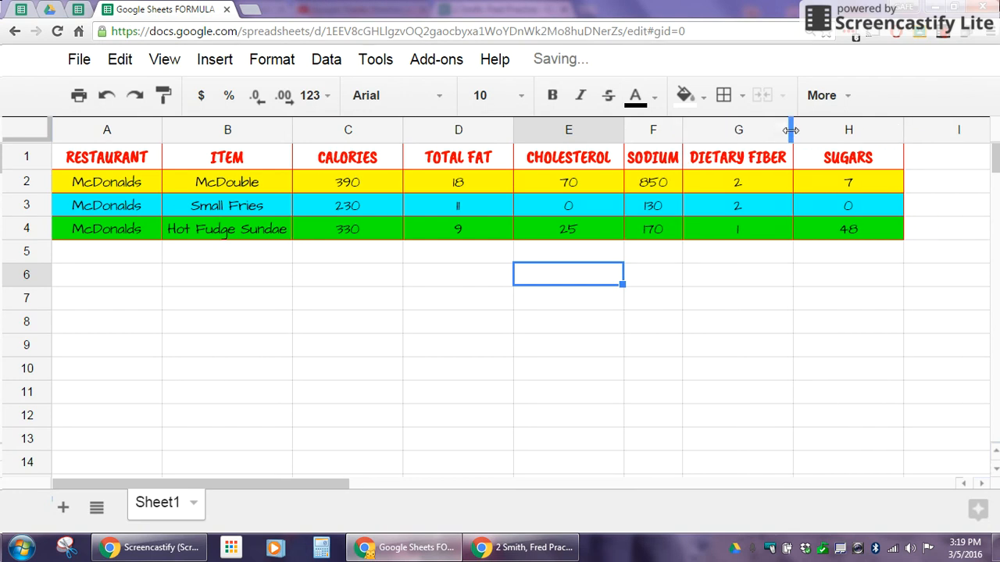
{"action": "left_click_drag", "start_coordinate": [790, 130], "coordinate": [786, 130]}
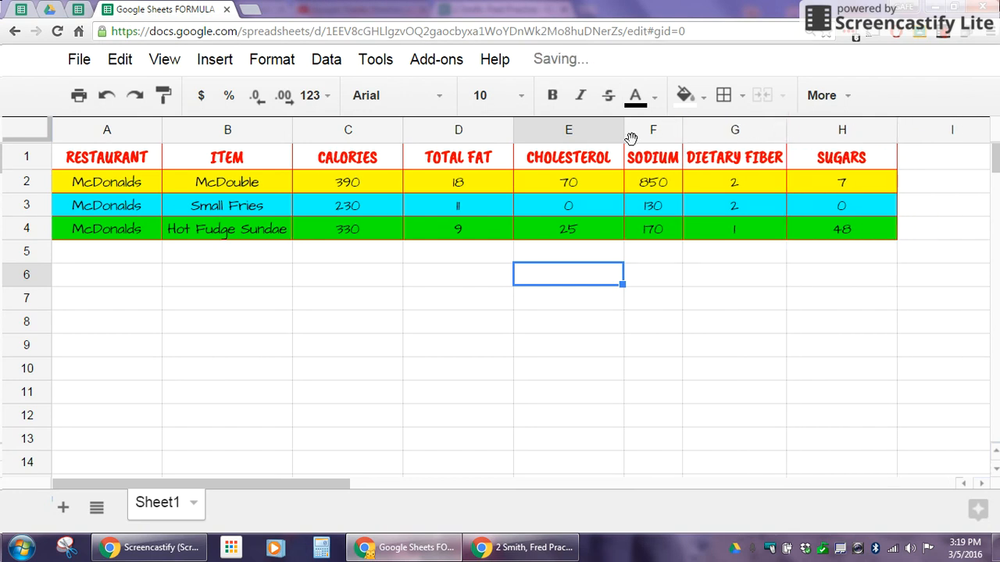
{"action": "left_click_drag", "start_coordinate": [623, 131], "coordinate": [604, 130]}
{"action": "left_click_drag", "start_coordinate": [510, 130], "coordinate": [476, 130]}
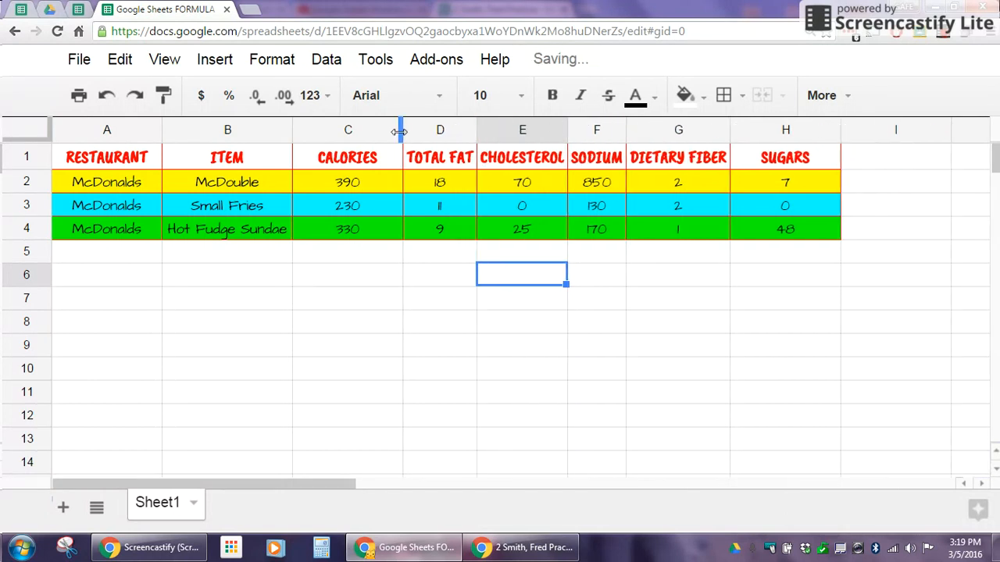
{"action": "left_click_drag", "start_coordinate": [400, 127], "coordinate": [358, 128]}
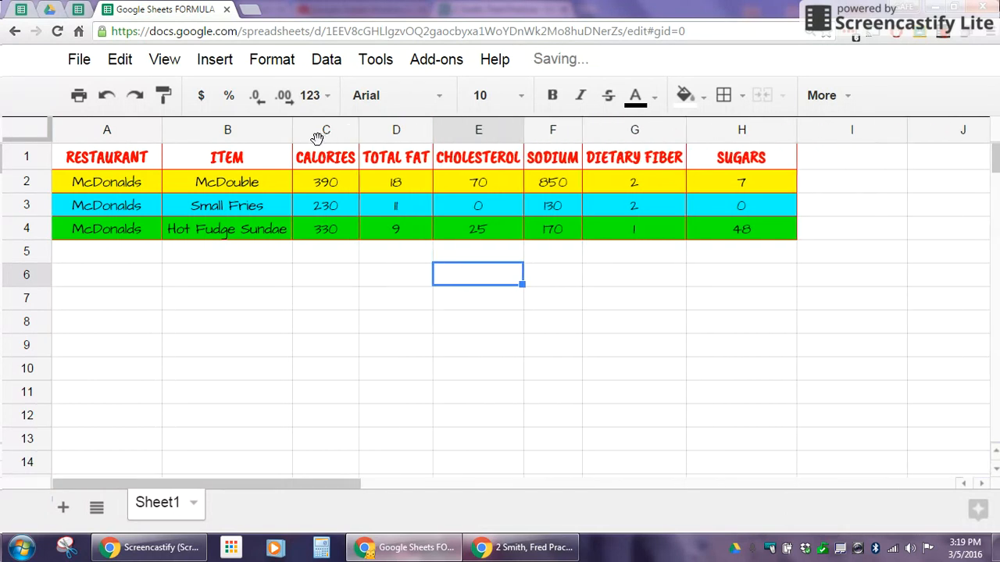
{"action": "left_click_drag", "start_coordinate": [795, 130], "coordinate": [741, 130]}
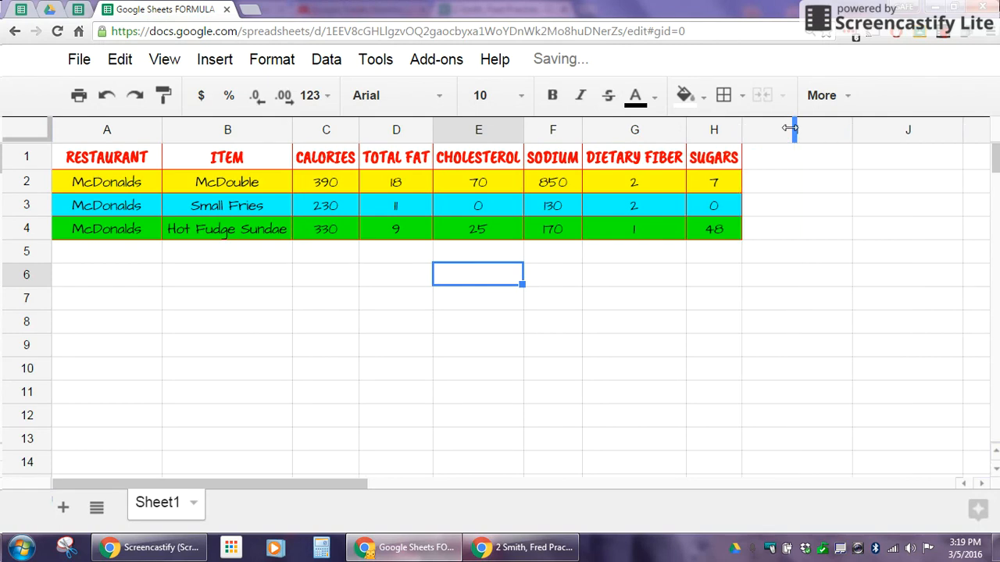
{"action": "double_click", "coordinate": [160, 129]}
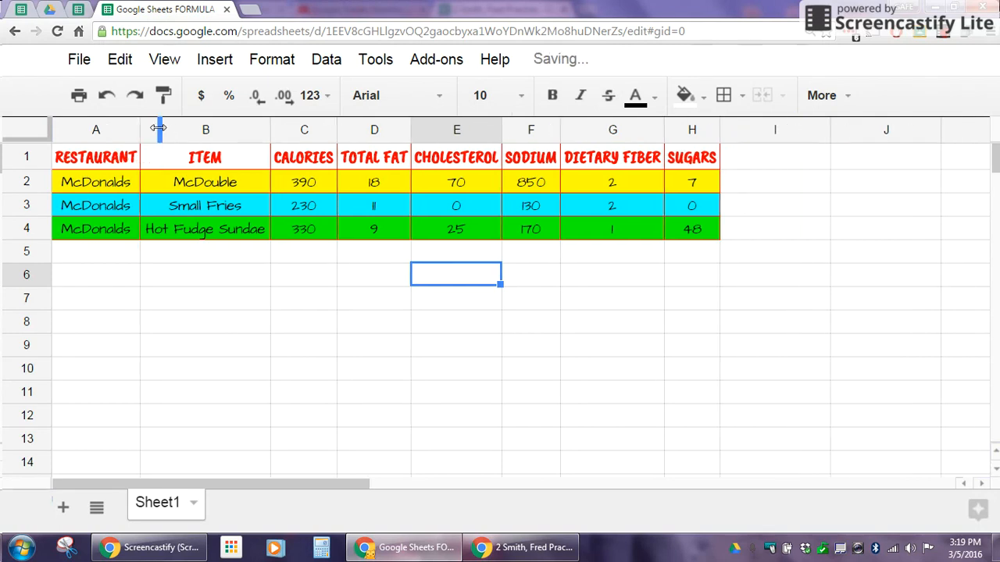
Step: Enter the label TOTAL in B5, below the last item
{"action": "left_click", "coordinate": [208, 257]}
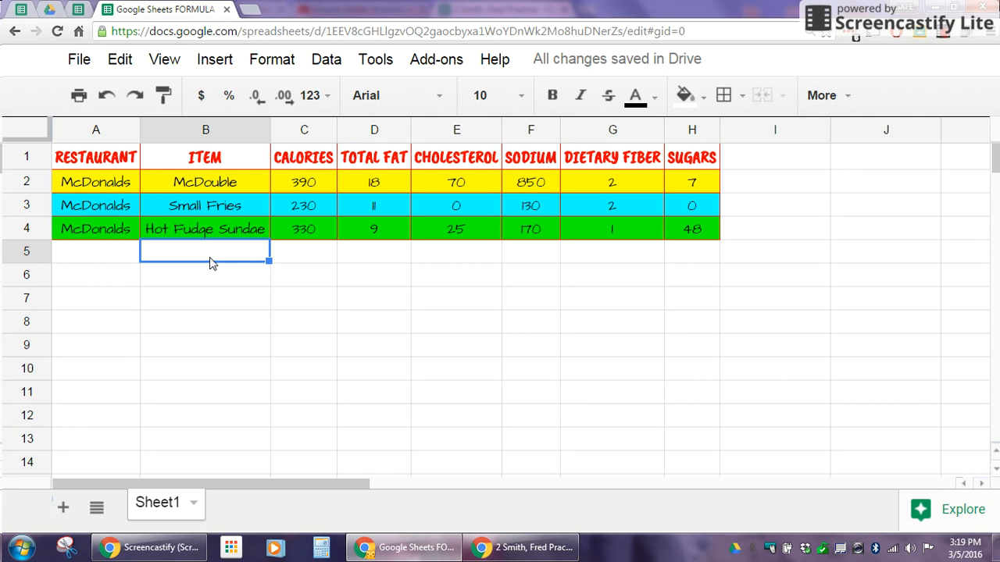
{"action": "type", "text": "TOTAL"}
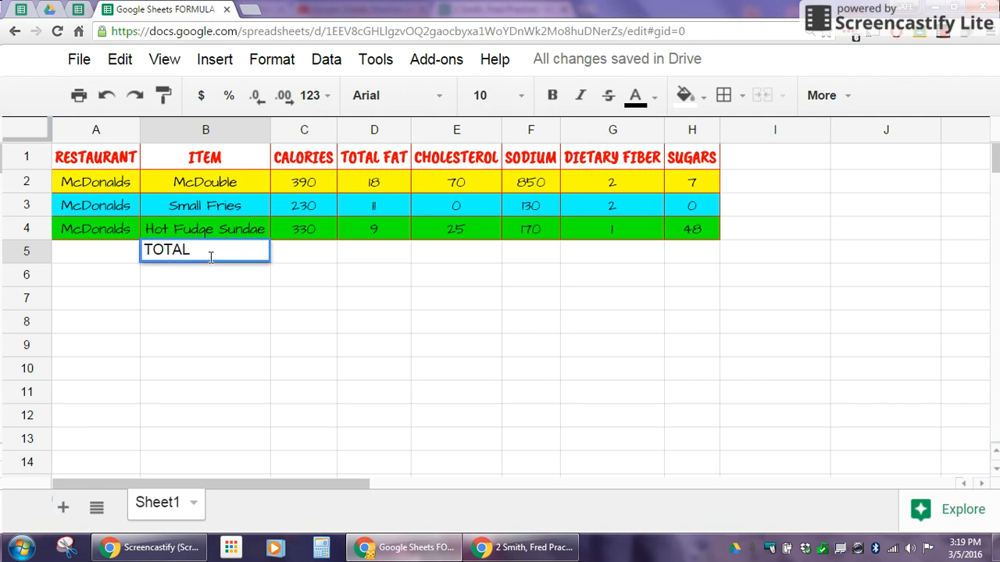
{"action": "key", "text": "Tab"}
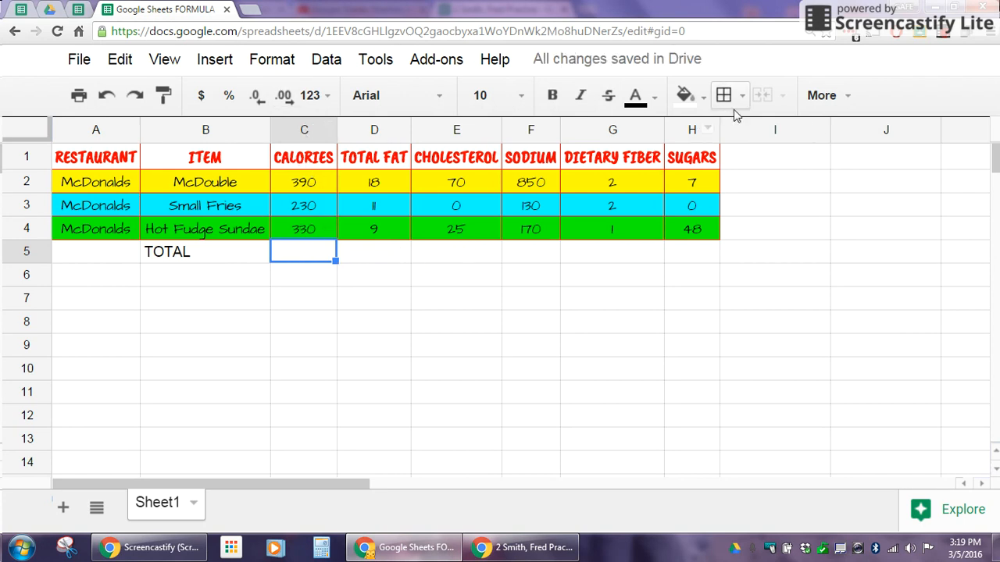
Step: Calculate the calories total in C5 with the SUM function over C2:C4
{"action": "left_click", "coordinate": [827, 101]}
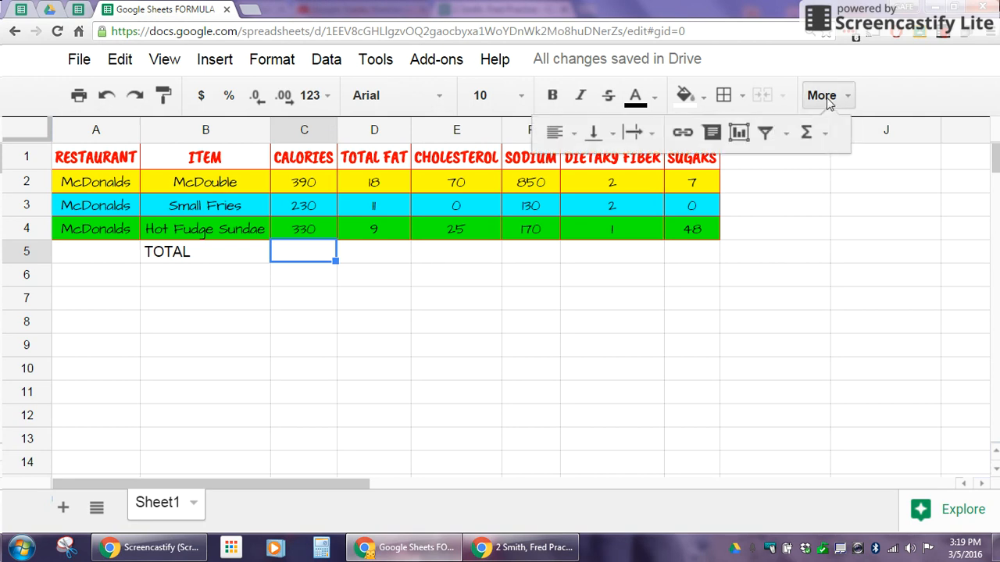
{"action": "left_click", "coordinate": [807, 135]}
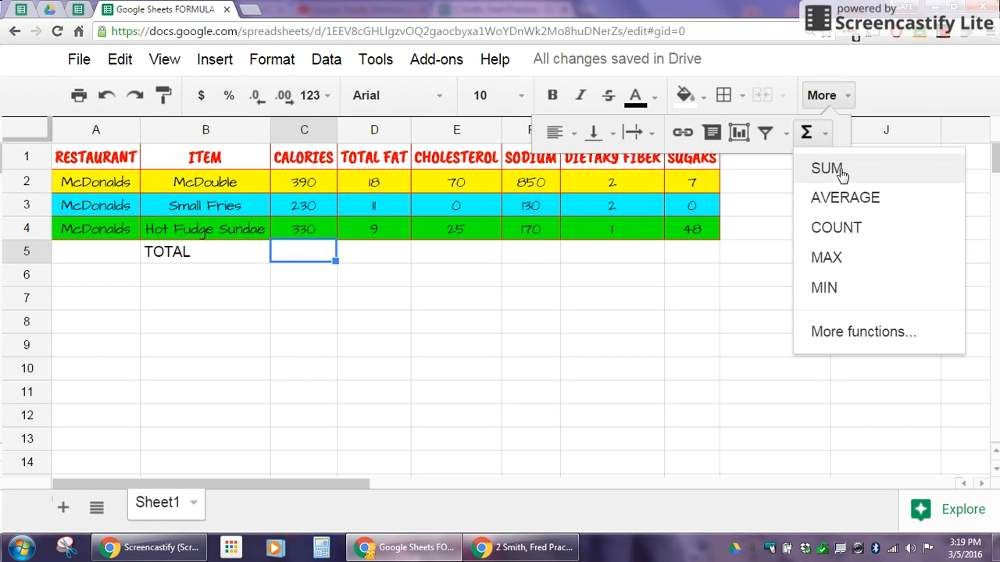
{"action": "left_click", "coordinate": [827, 169]}
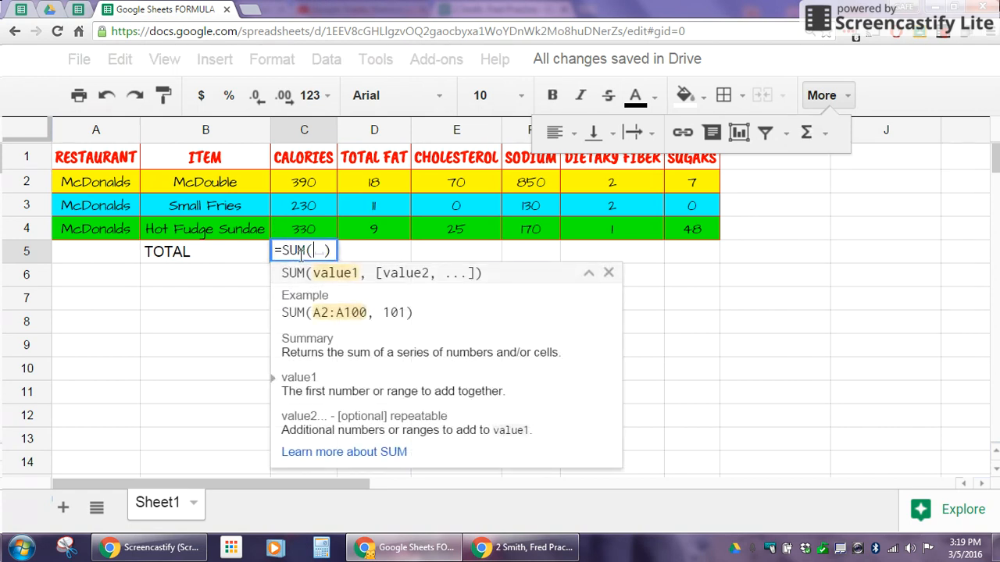
{"action": "left_click_drag", "start_coordinate": [304, 181], "coordinate": [317, 228]}
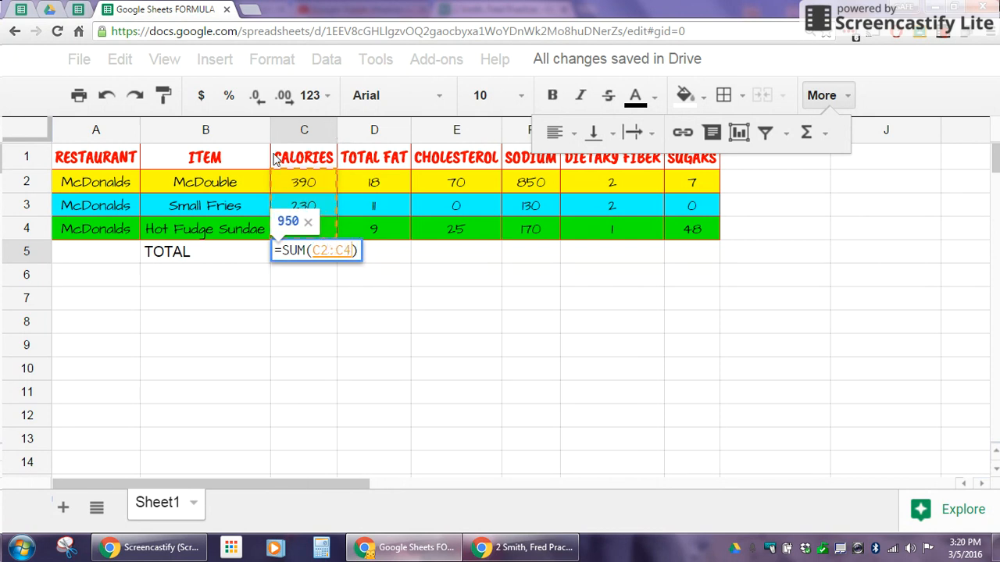
{"action": "key", "text": "Return"}
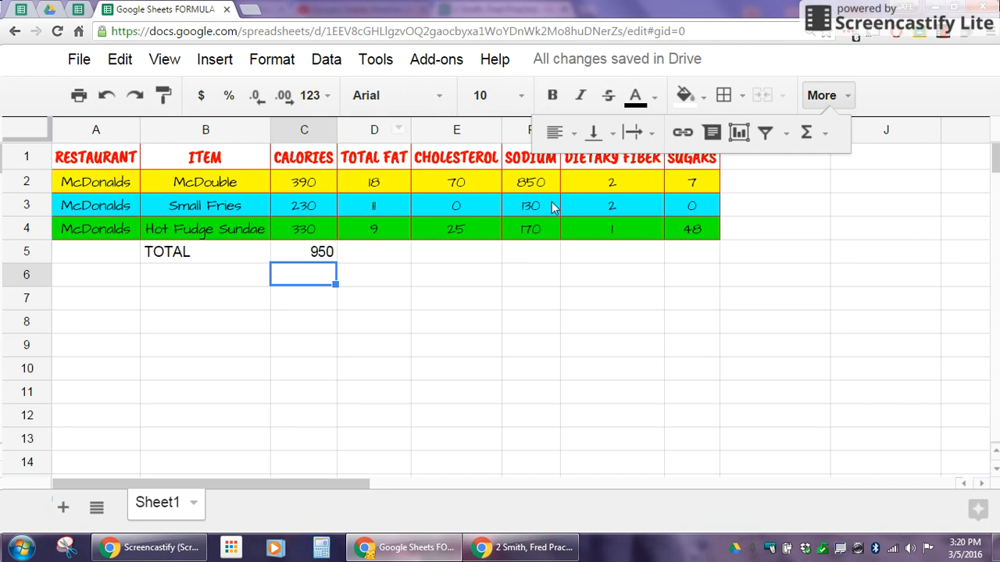
Step: Fill the SUM formula from C5 across to H5 to total the remaining nutrition columns
{"action": "left_click", "coordinate": [324, 257]}
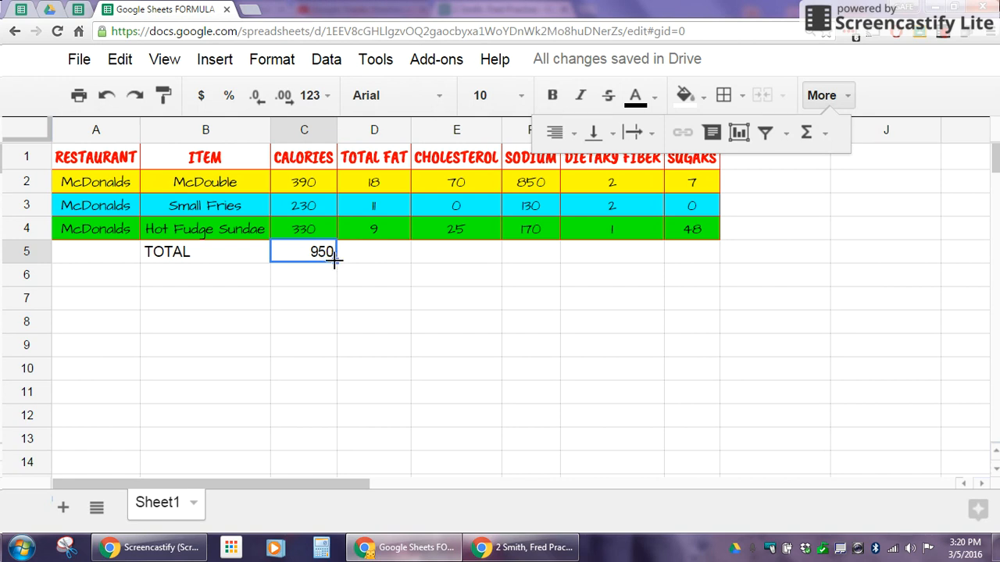
{"action": "left_click_drag", "start_coordinate": [334, 262], "coordinate": [688, 260]}
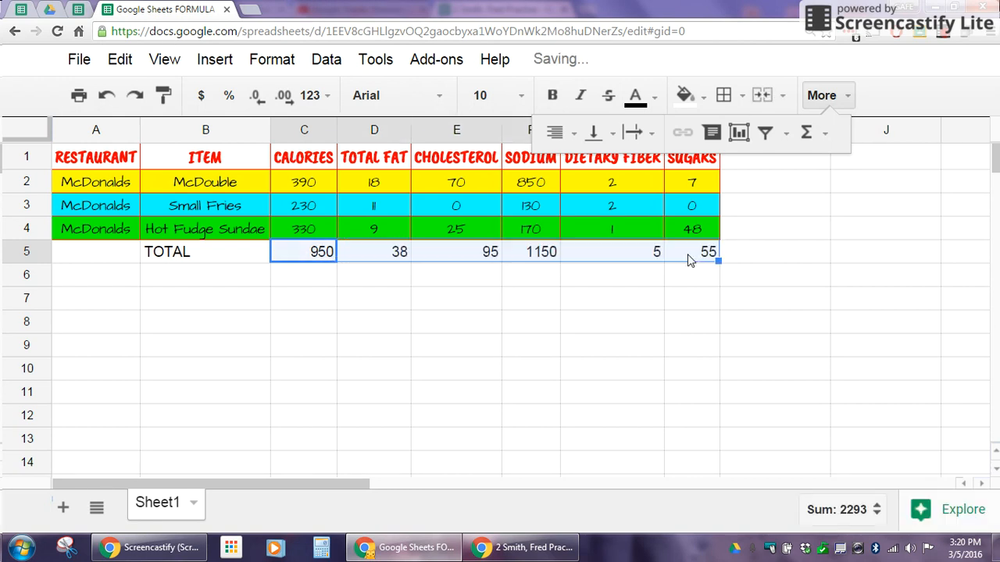
{"action": "left_click", "coordinate": [314, 257]}
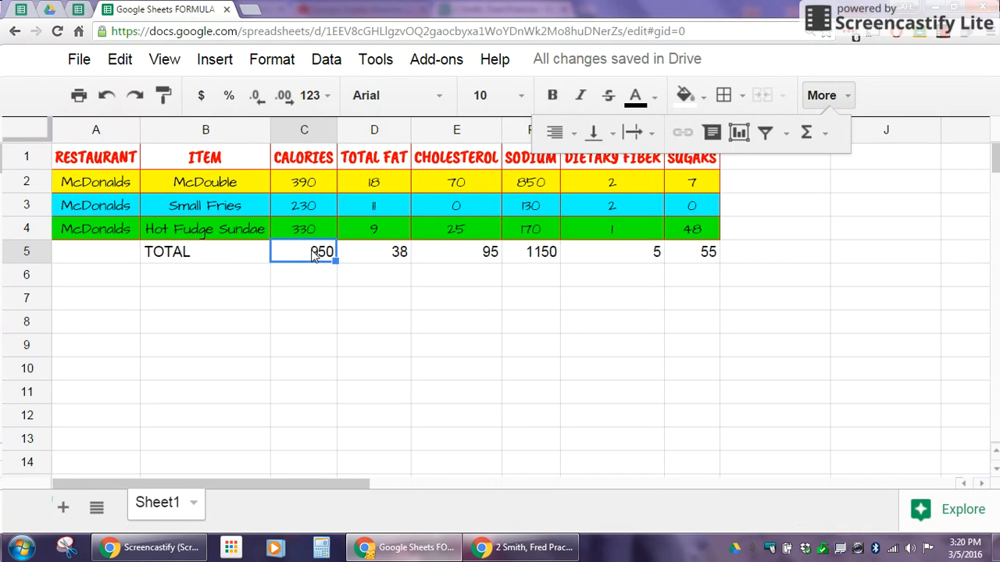
Step: Apply all borders to the TOTAL row cells B5:H5 and set their font size to 12
{"action": "left_click_drag", "start_coordinate": [691, 260], "coordinate": [208, 261]}
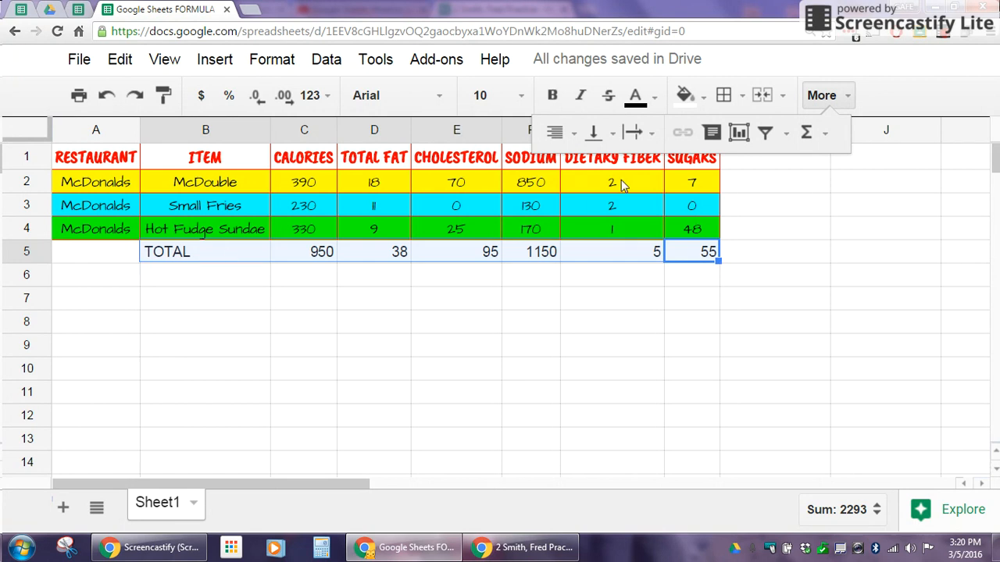
{"action": "left_click", "coordinate": [730, 98]}
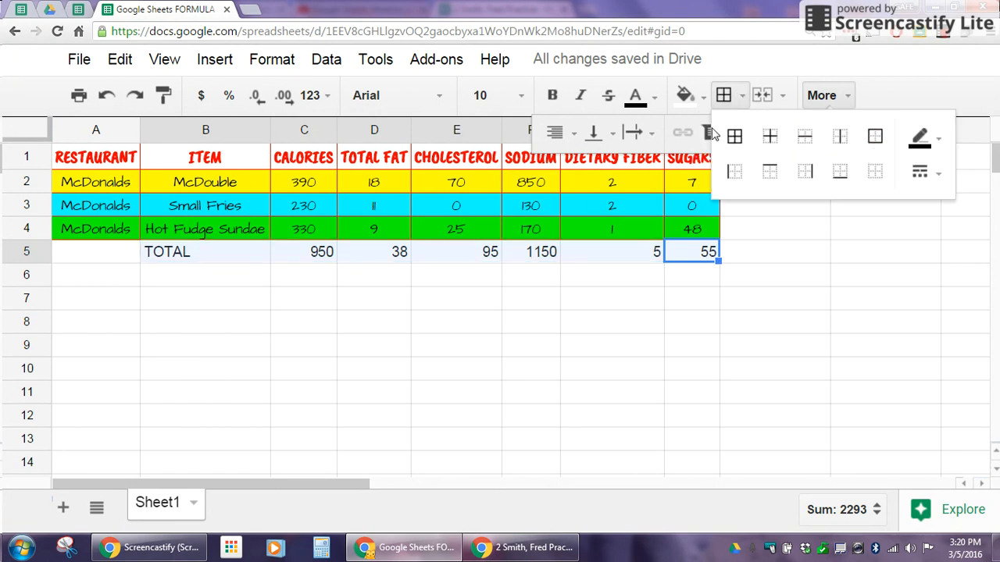
{"action": "left_click", "coordinate": [734, 137]}
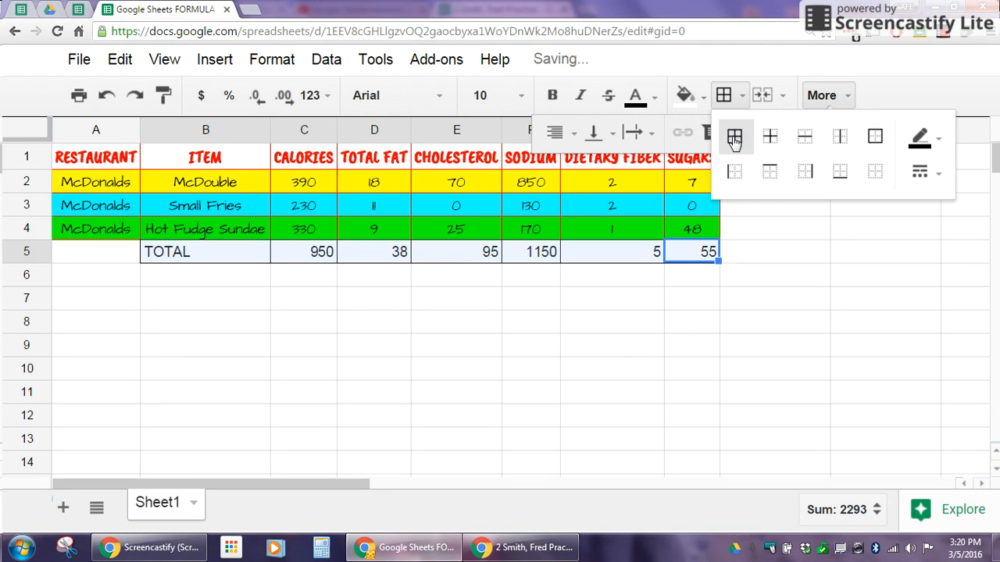
{"action": "left_click", "coordinate": [520, 95]}
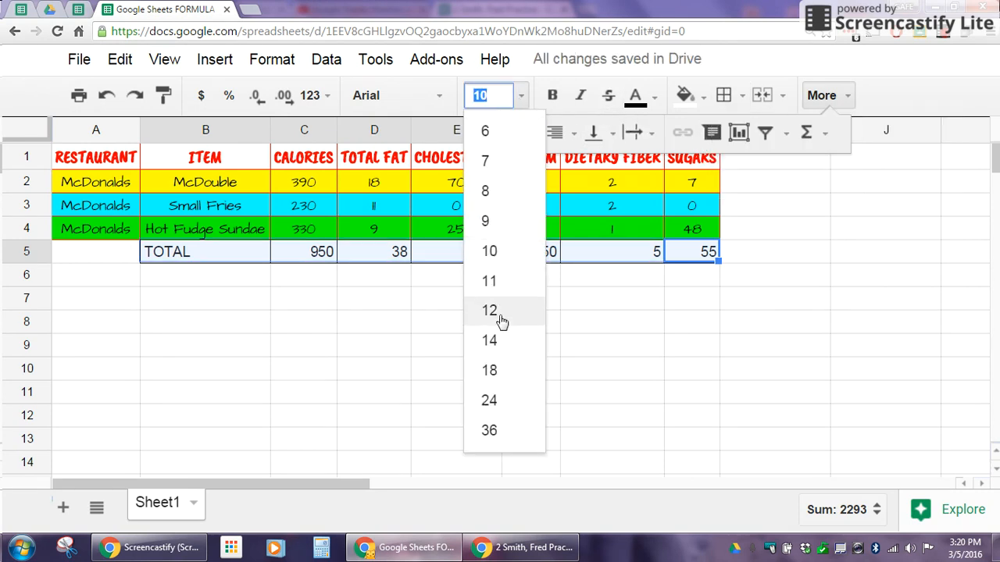
{"action": "left_click", "coordinate": [500, 320]}
Step: Give the TOTAL row cells B5:H5 a red fill and white text
{"action": "left_click", "coordinate": [695, 104]}
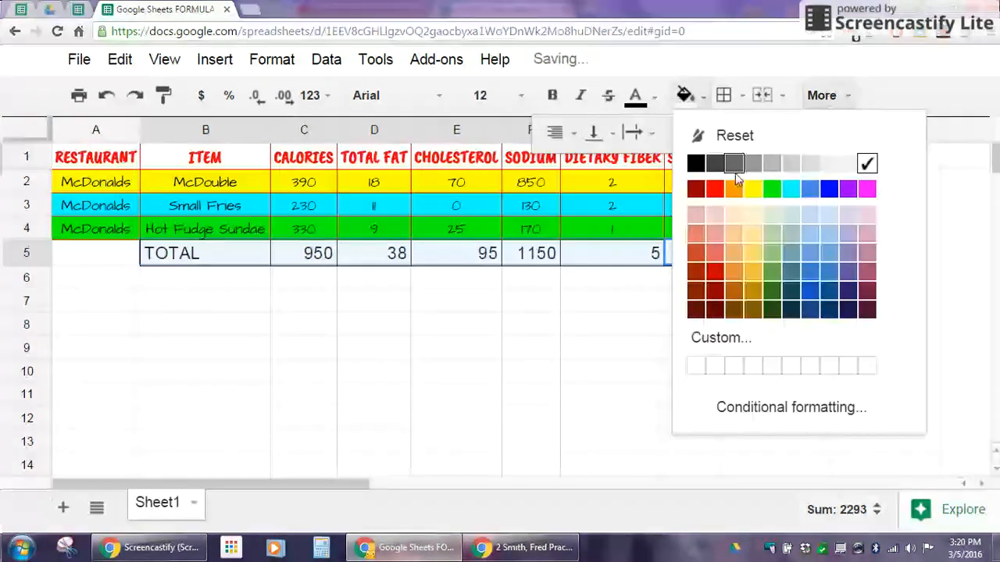
{"action": "left_click", "coordinate": [715, 189]}
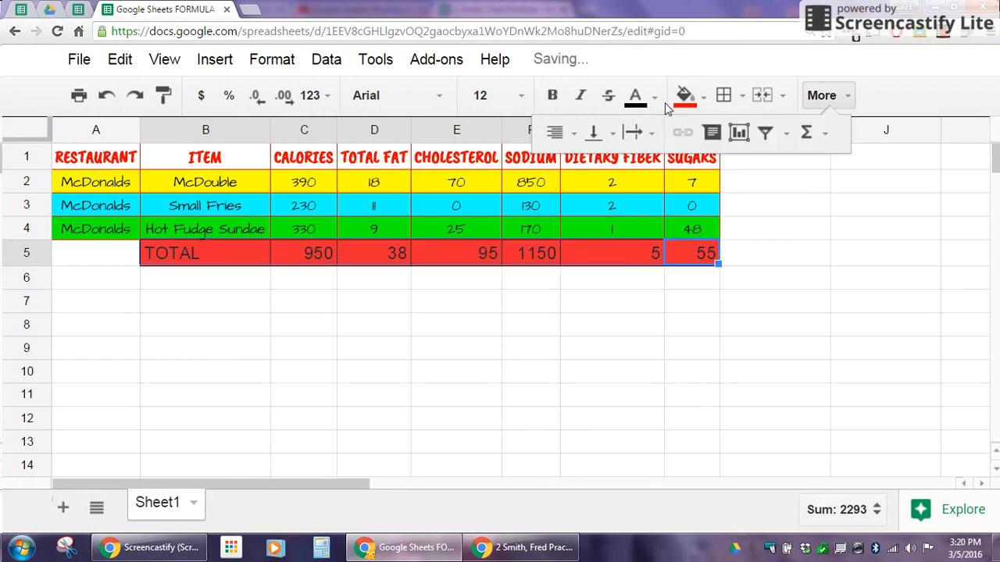
{"action": "left_click", "coordinate": [655, 97]}
{"action": "left_click", "coordinate": [816, 163]}
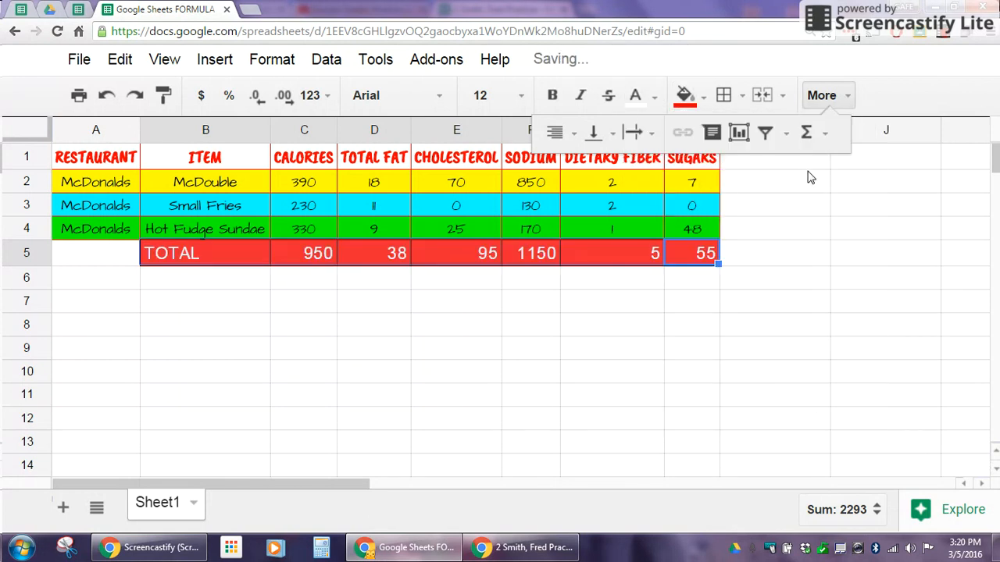
Step: Center the contents of the TOTAL row cells B5:H5 horizontally
{"action": "left_click", "coordinate": [557, 136]}
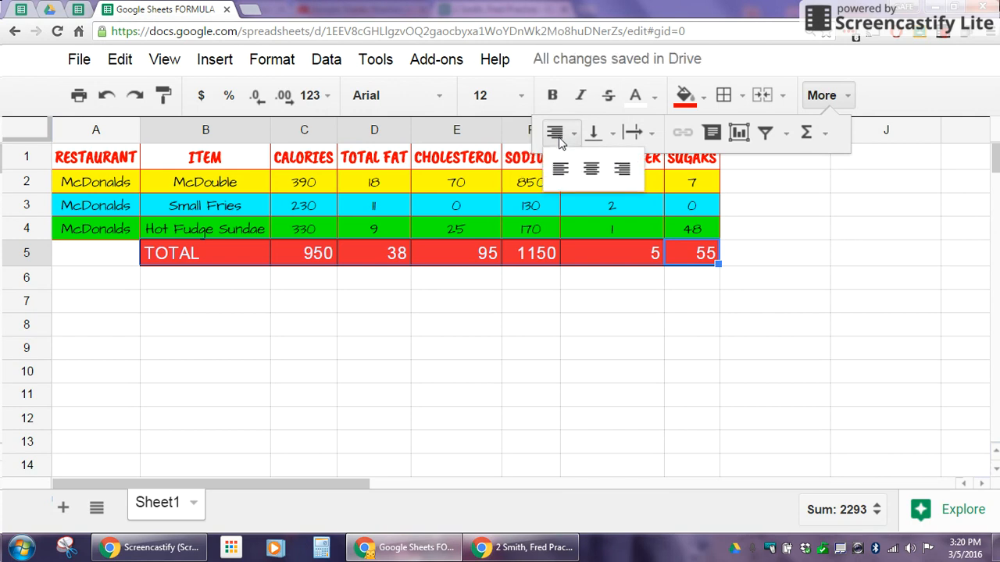
{"action": "left_click", "coordinate": [590, 178]}
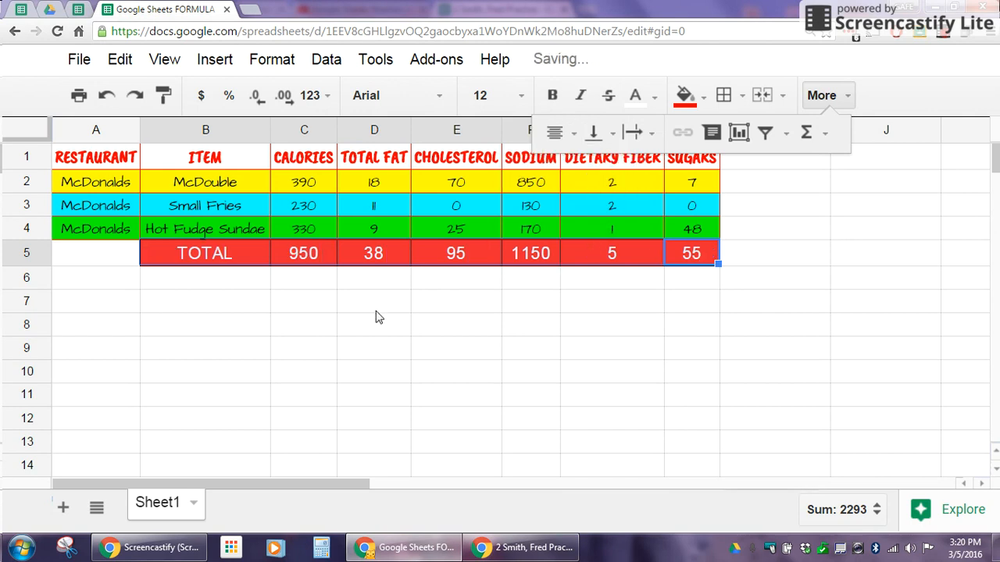
{"action": "left_click", "coordinate": [304, 279]}
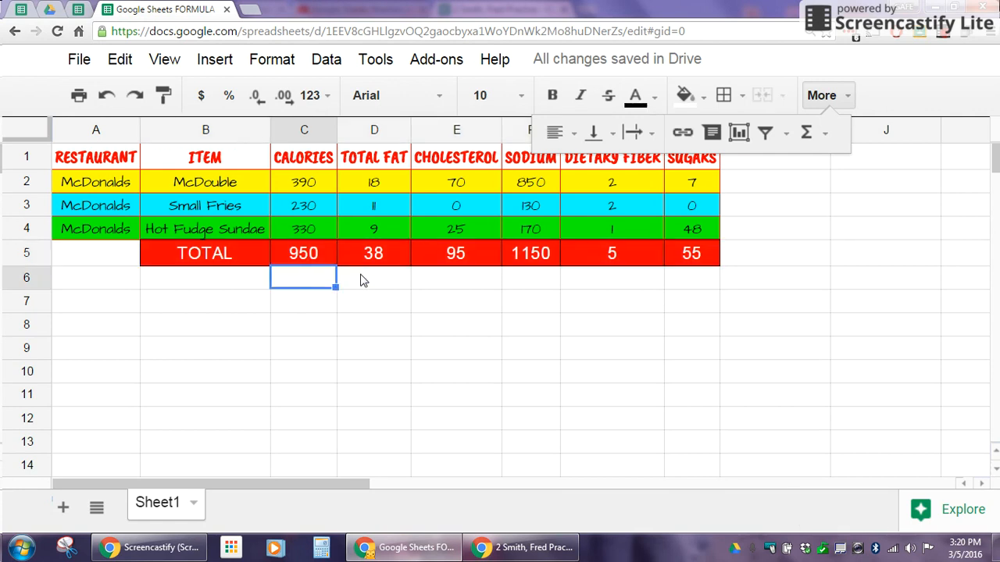
{"action": "left_click", "coordinate": [848, 96]}
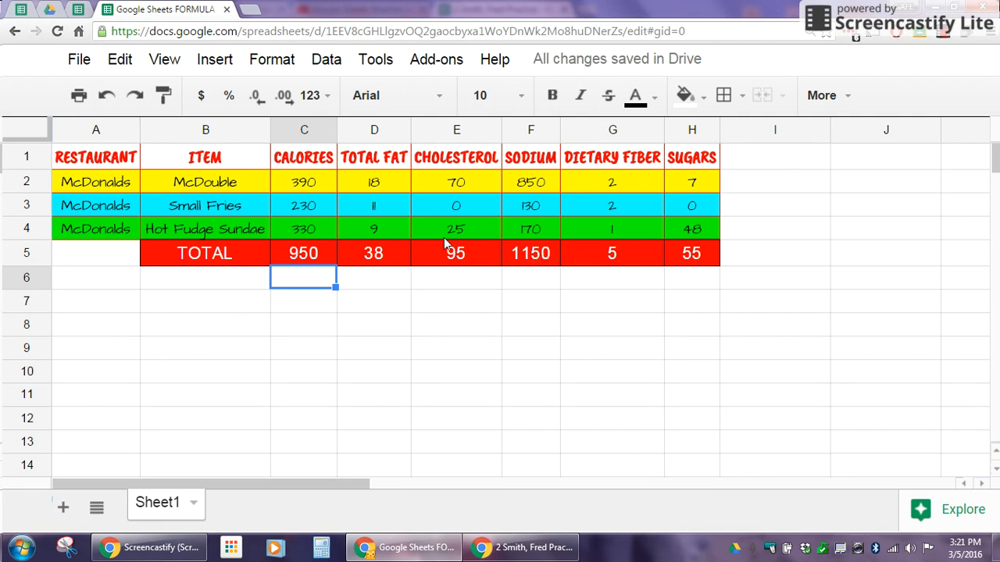
{"action": "left_click", "coordinate": [324, 254]}
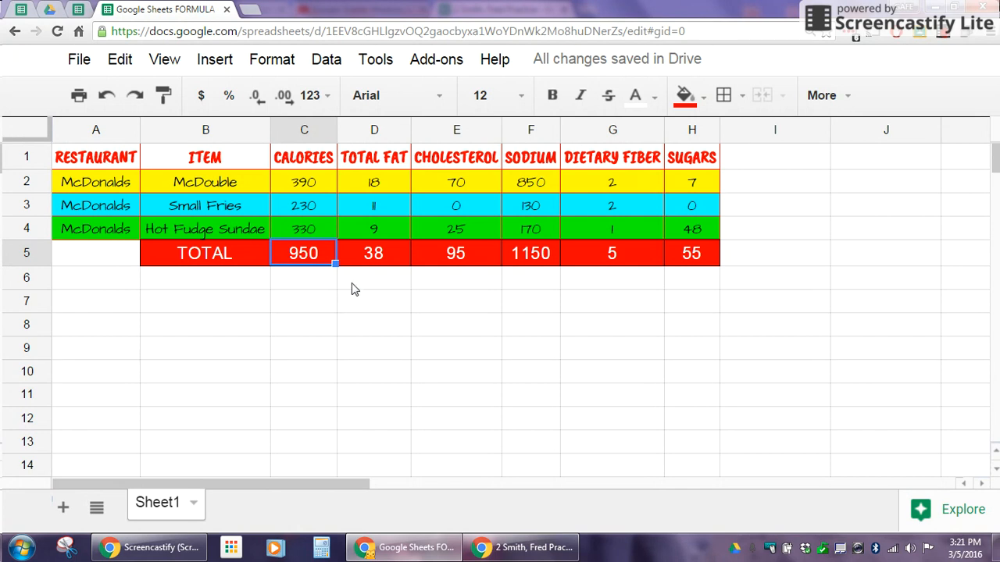
{"action": "left_click", "coordinate": [943, 34]}
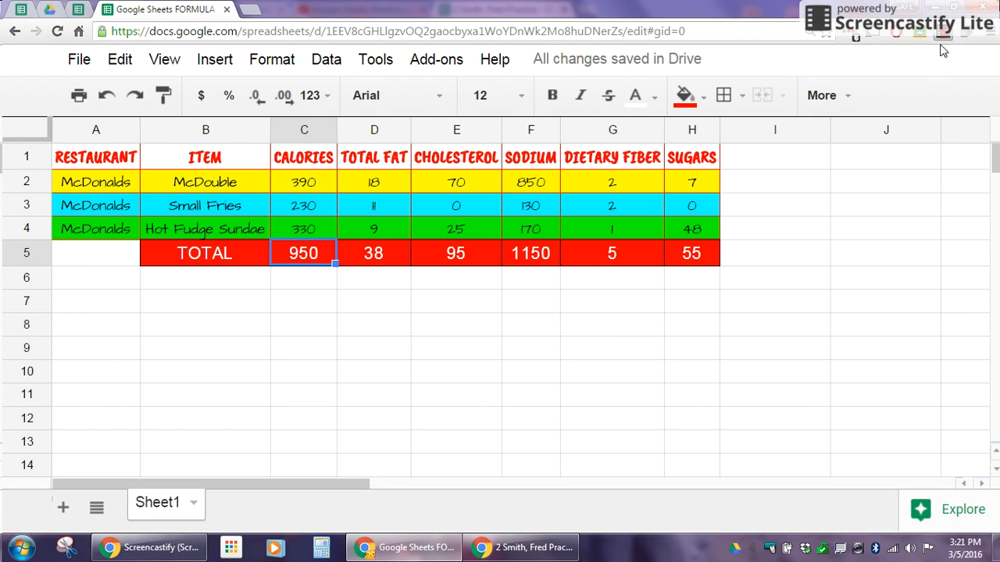